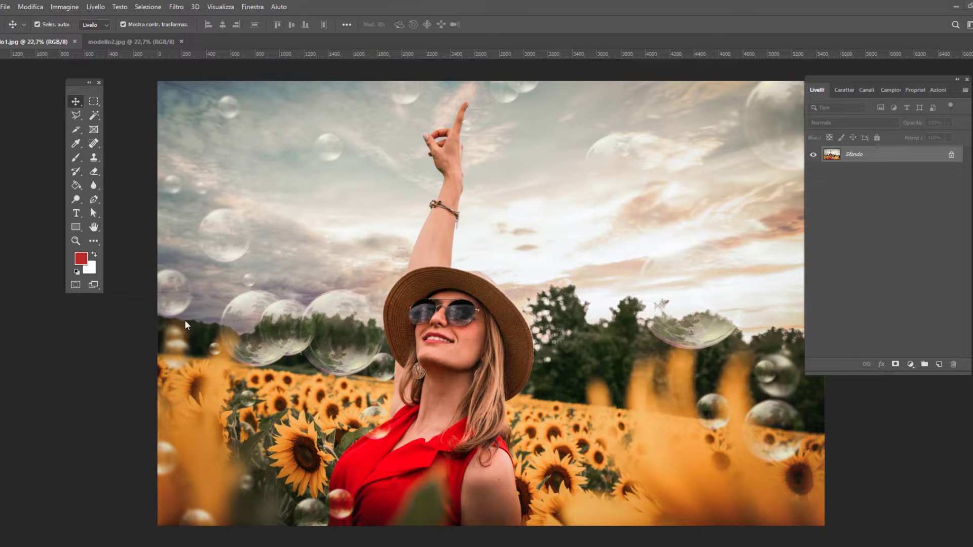
Crop the portrait to a 1:1 square of 1080 × 1080 and commit it.
click(77, 133)
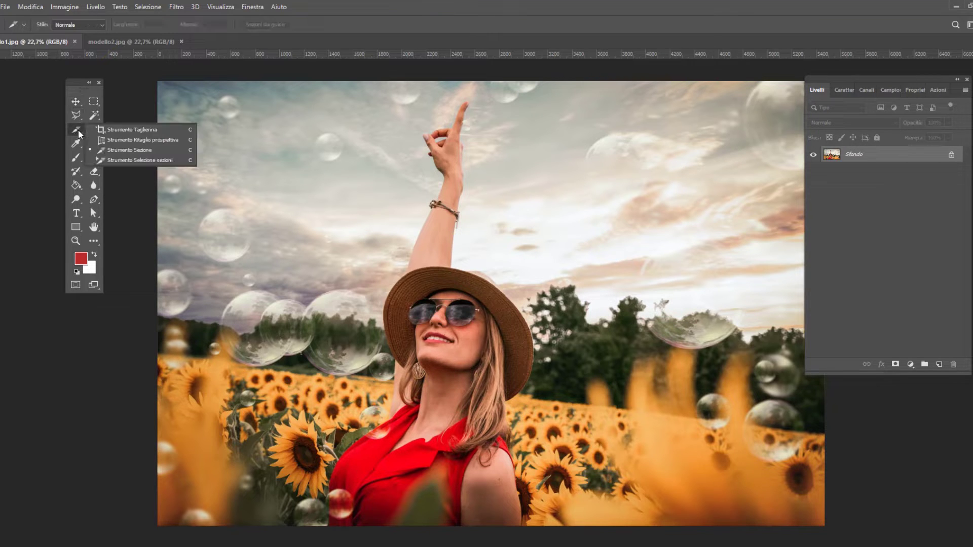
click(113, 131)
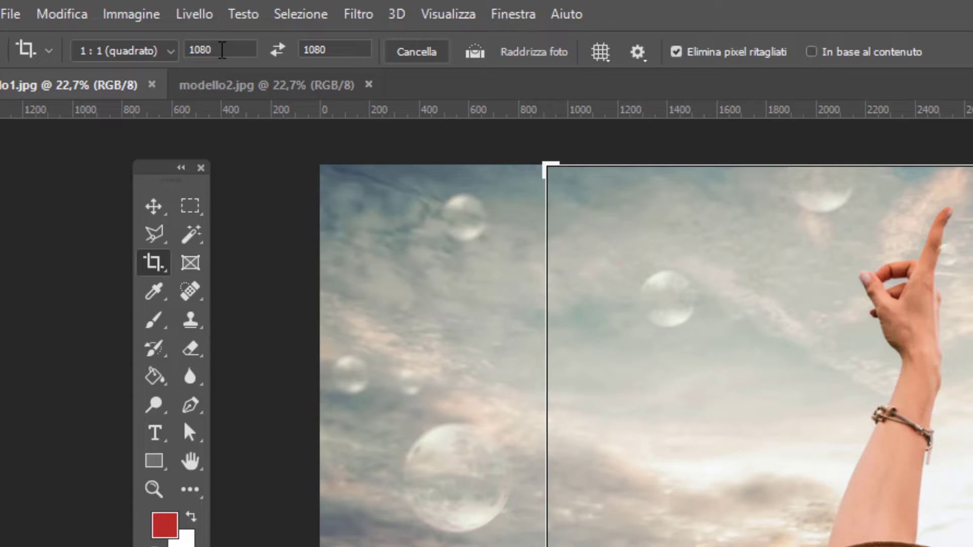
click(222, 49)
click(121, 55)
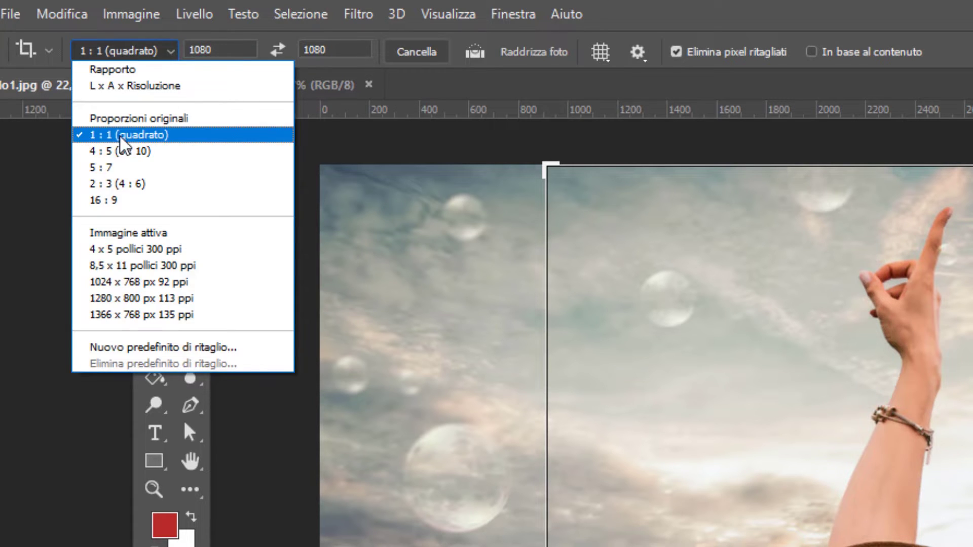
click(147, 134)
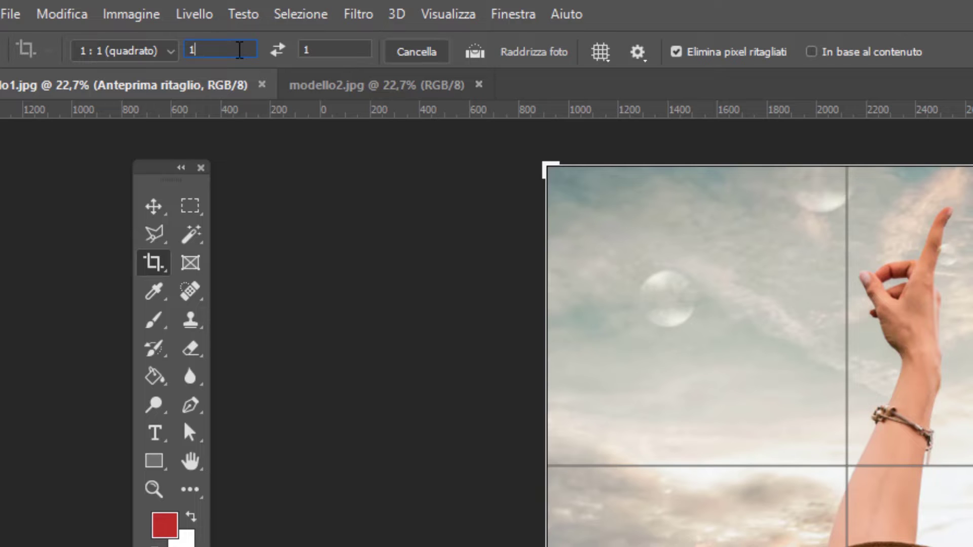
text(080)
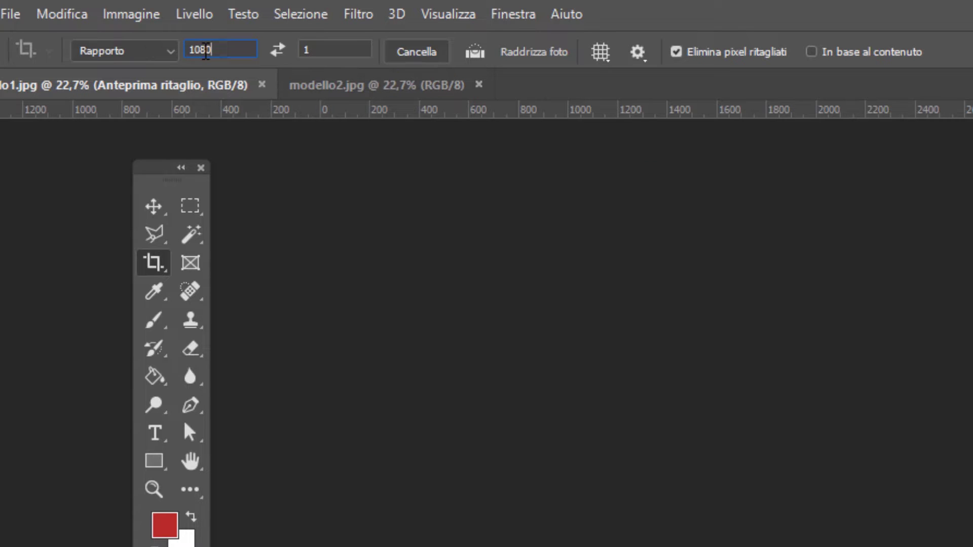
key(Tab)
text(1080)
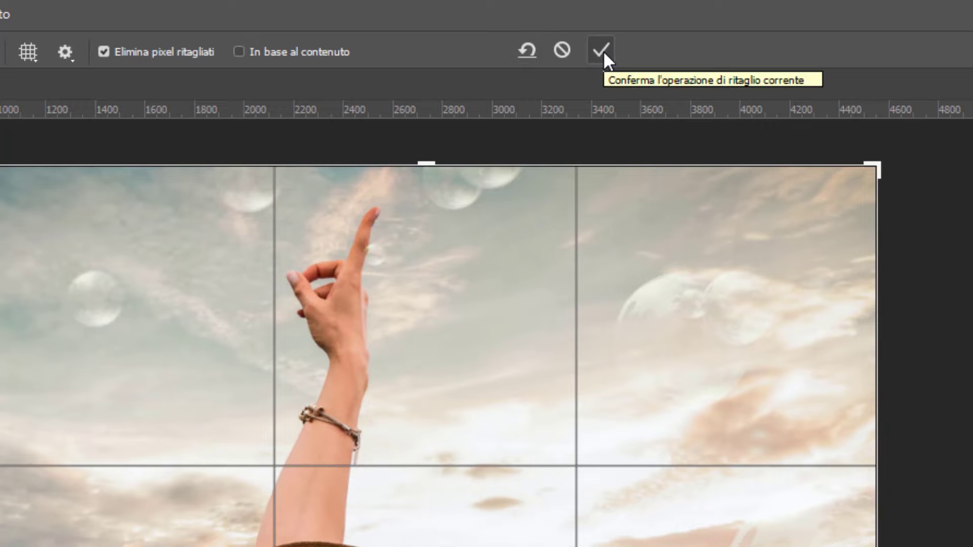
click(603, 51)
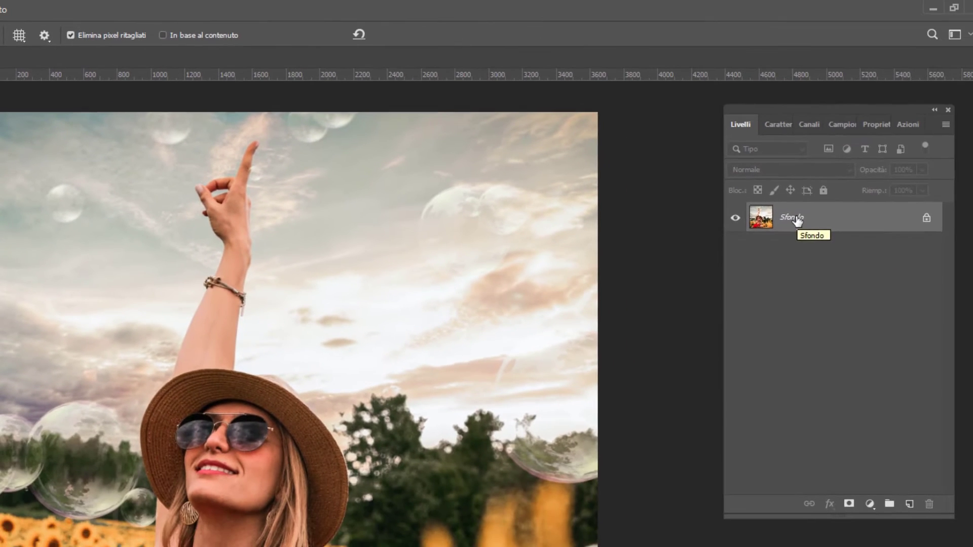
Duplicate Sfondo into a Sfondo copia layer and select the Move tool.
drag(797, 217, 909, 504)
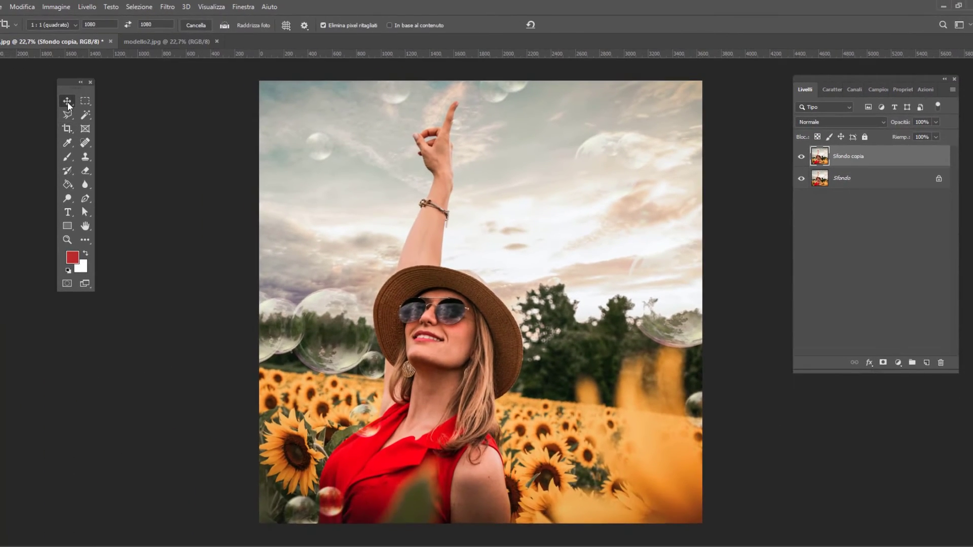
key(v)
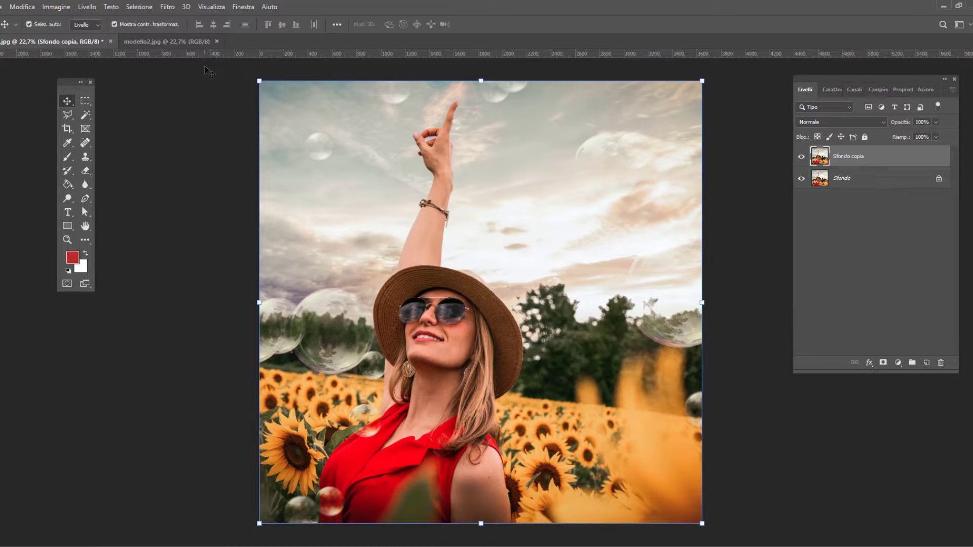
Add a new guide layout of 3 columns and 3 rows over the square image.
click(211, 7)
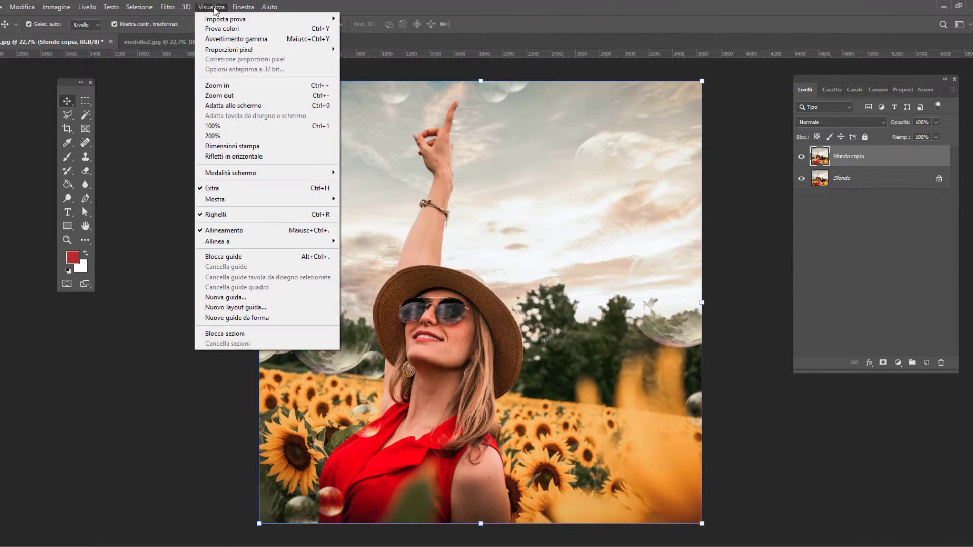
click(270, 307)
drag(533, 130, 642, 124)
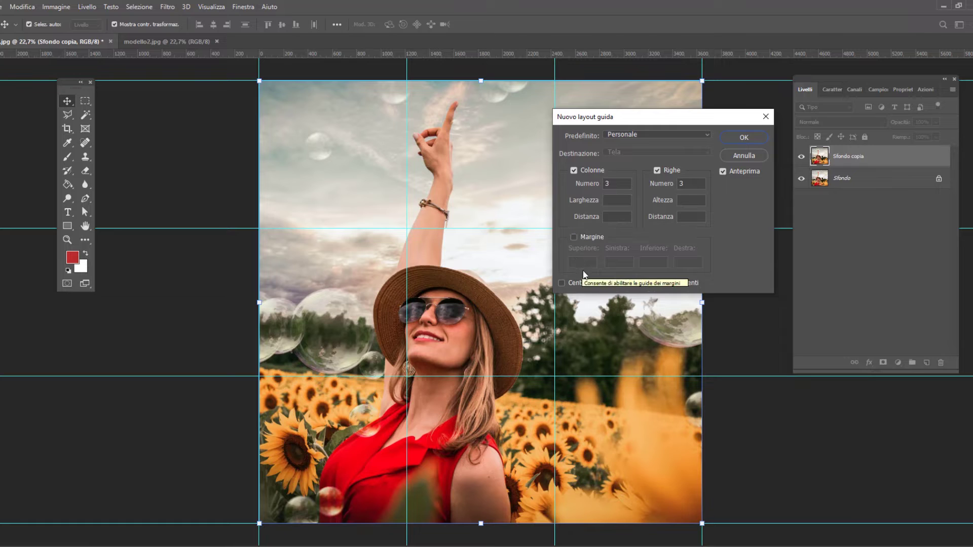
click(722, 171)
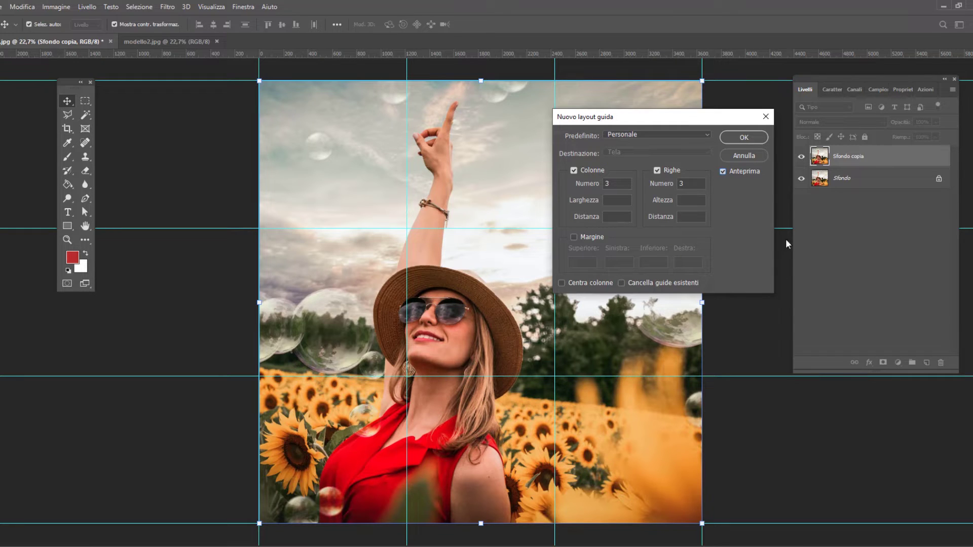
click(755, 140)
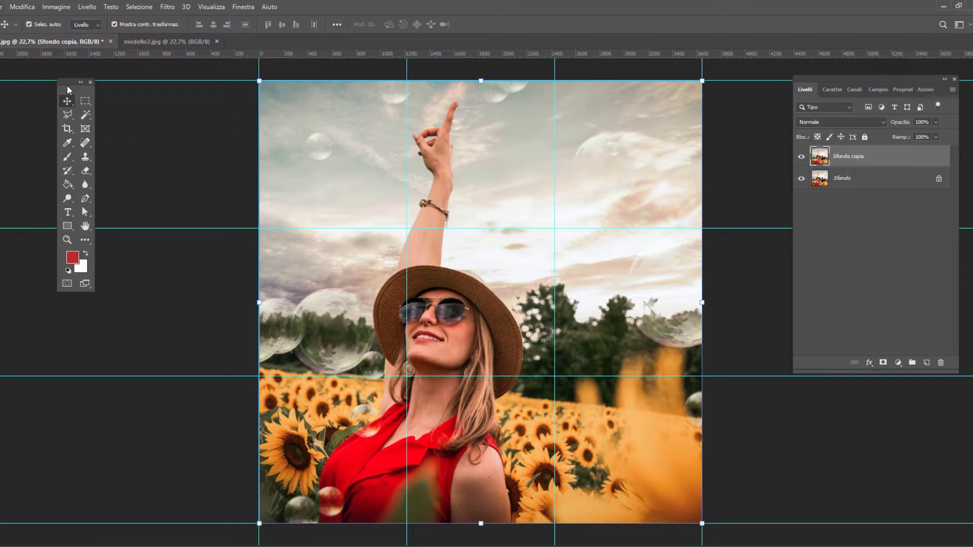
With the Slice tool, create slices 01–09 from the 3×3 guides.
drag(67, 90, 124, 99)
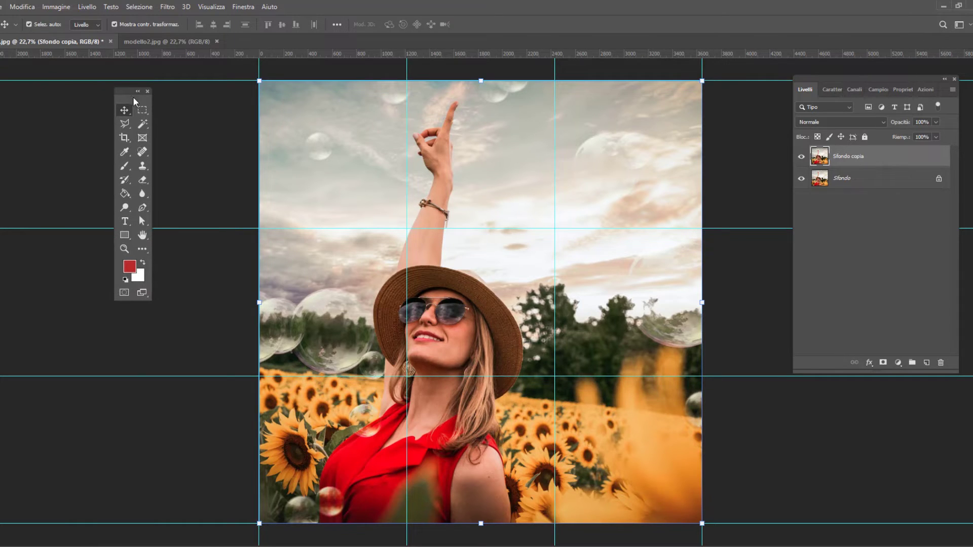
click(125, 140)
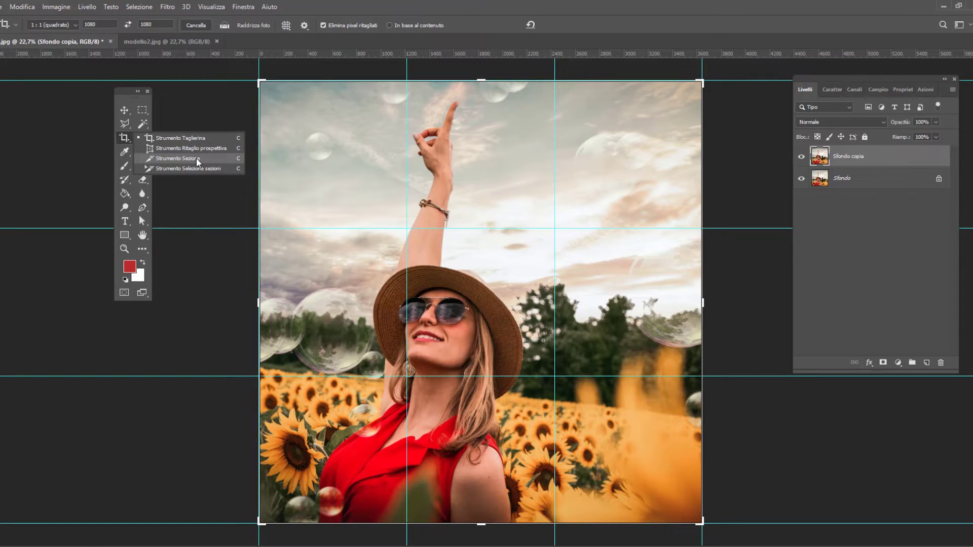
click(196, 158)
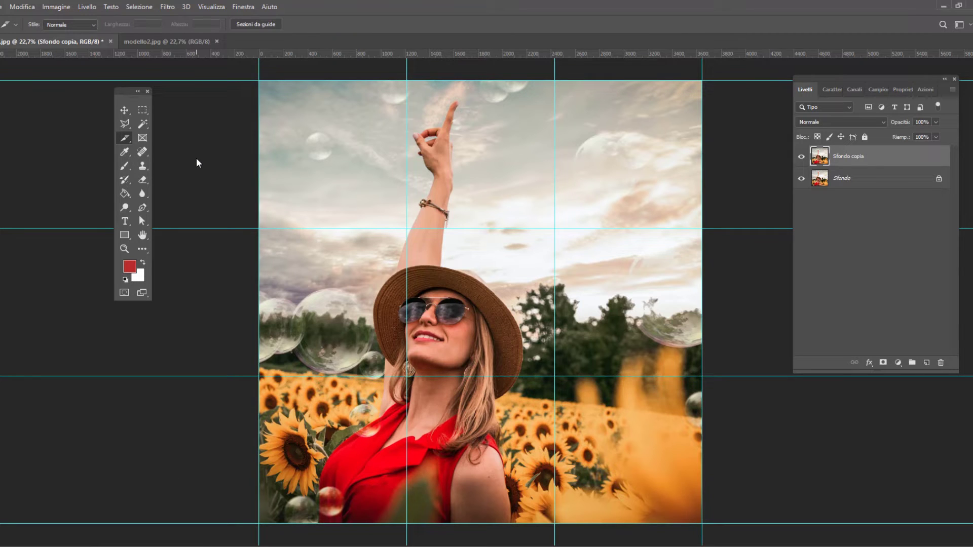
click(254, 23)
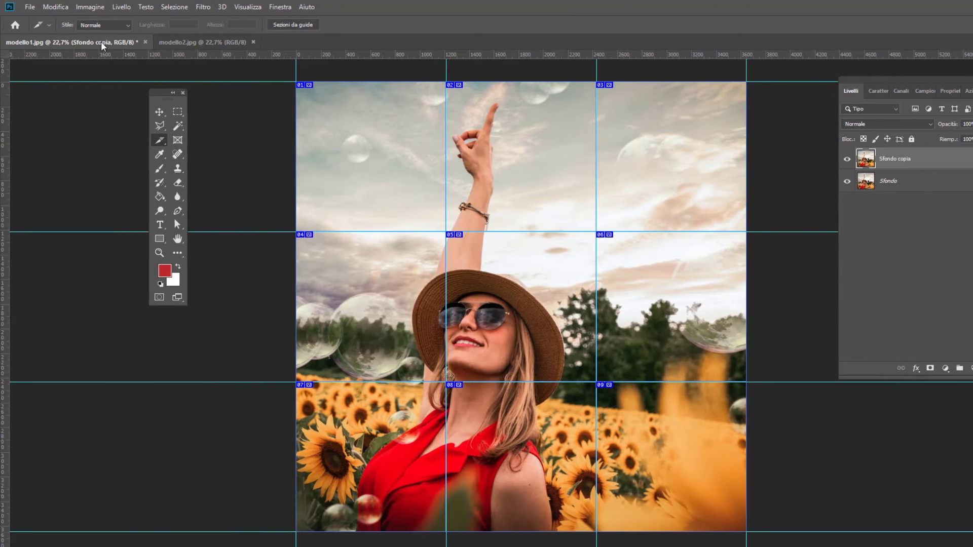
In Save for Web, change the format from JPEG to PNG-24 and proceed to saving.
click(30, 6)
mouse_move(91, 155)
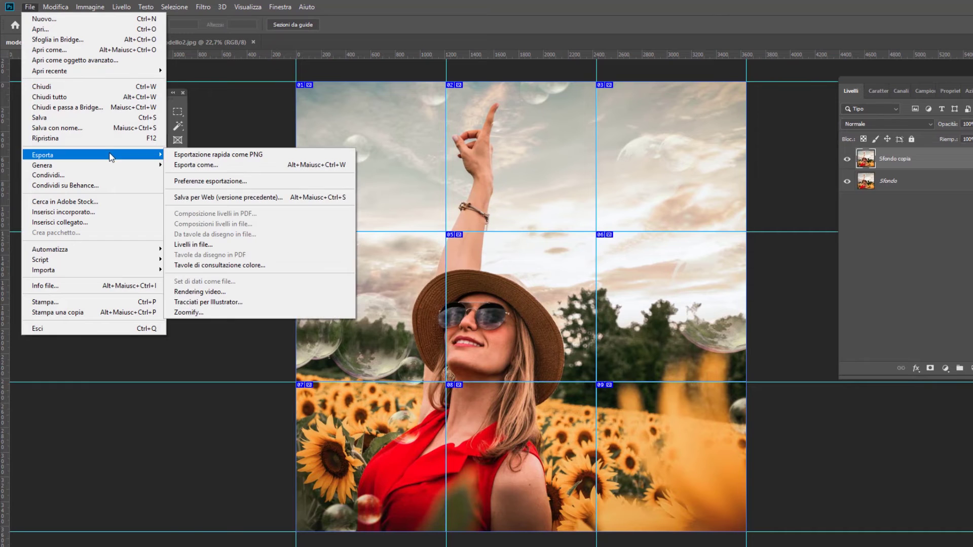
click(220, 197)
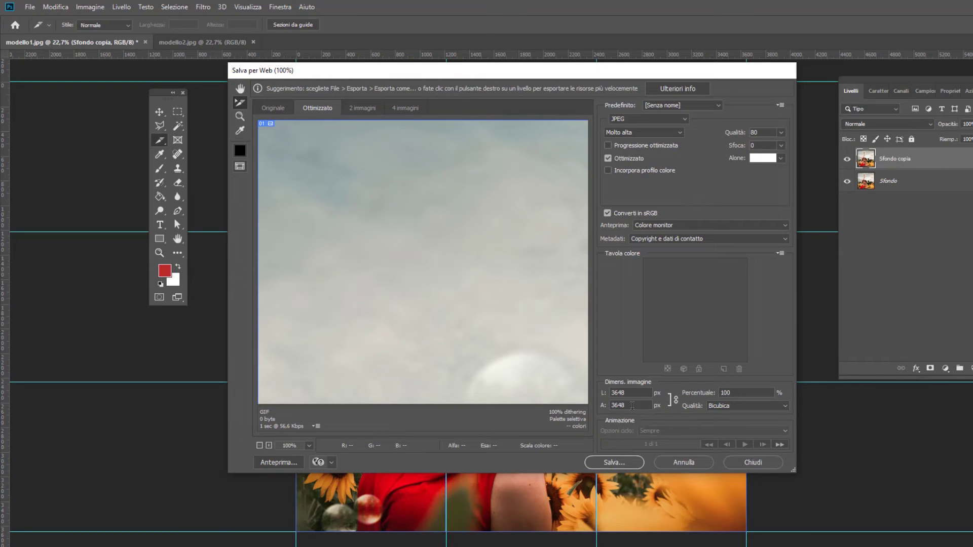
click(633, 119)
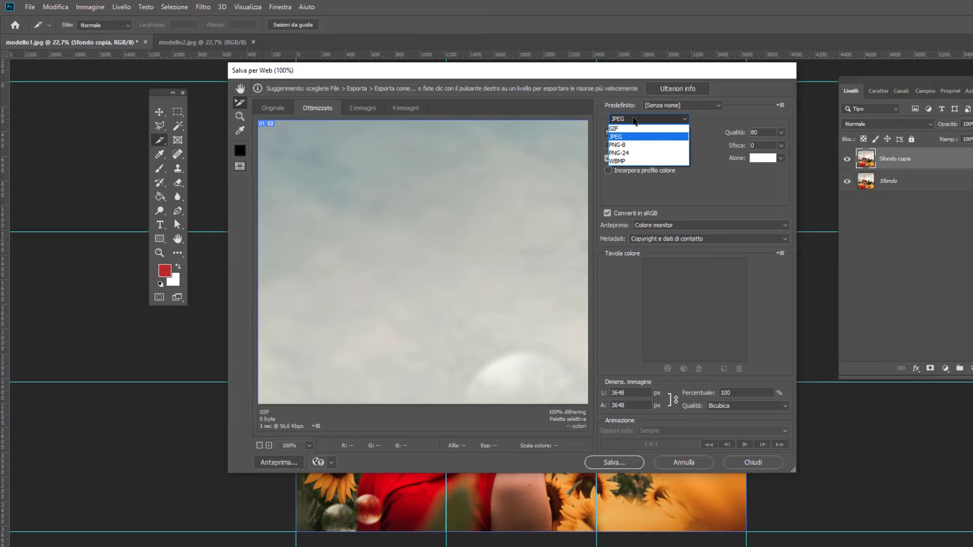
click(742, 136)
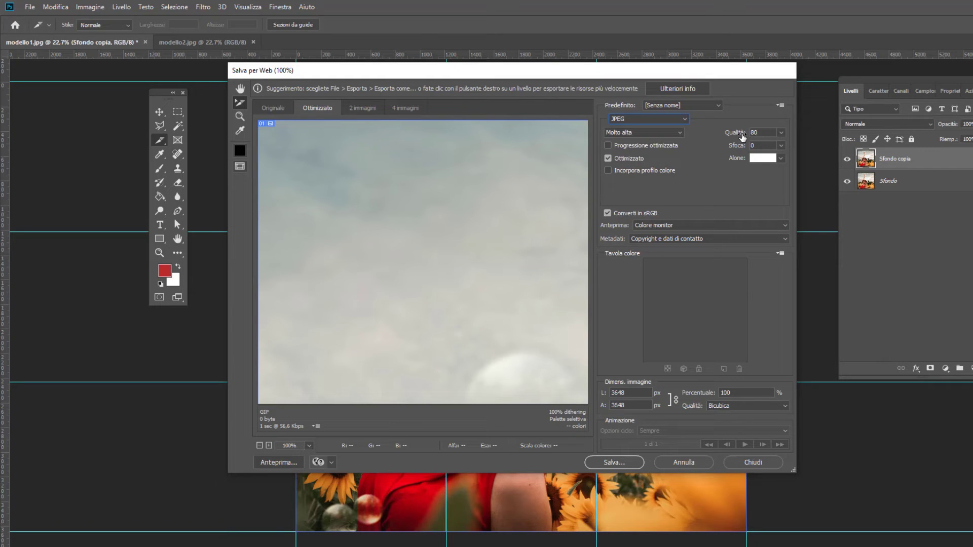
click(661, 118)
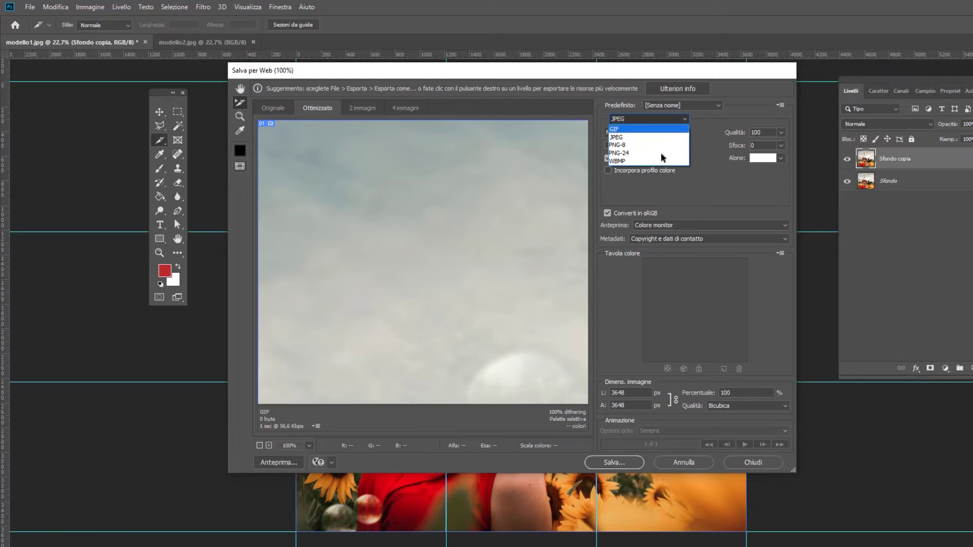
click(662, 154)
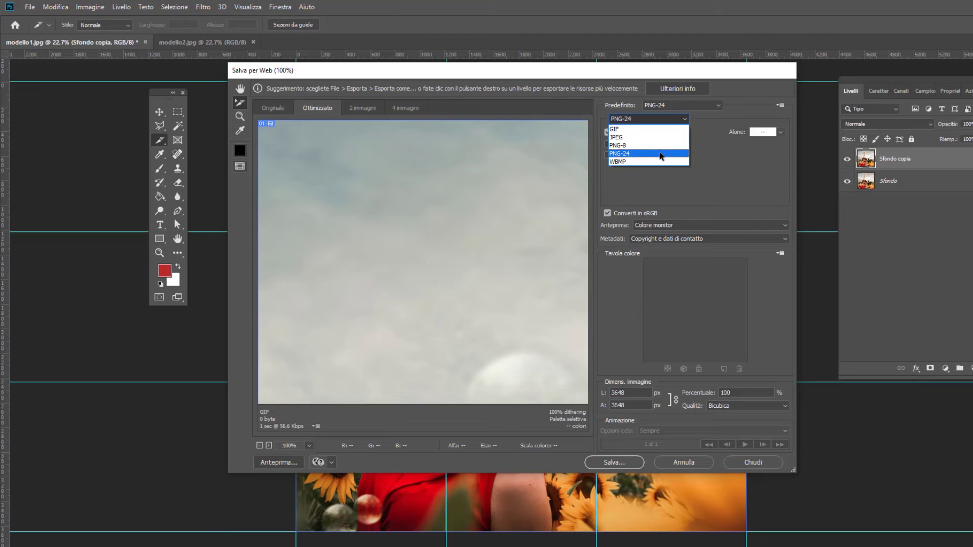
click(661, 154)
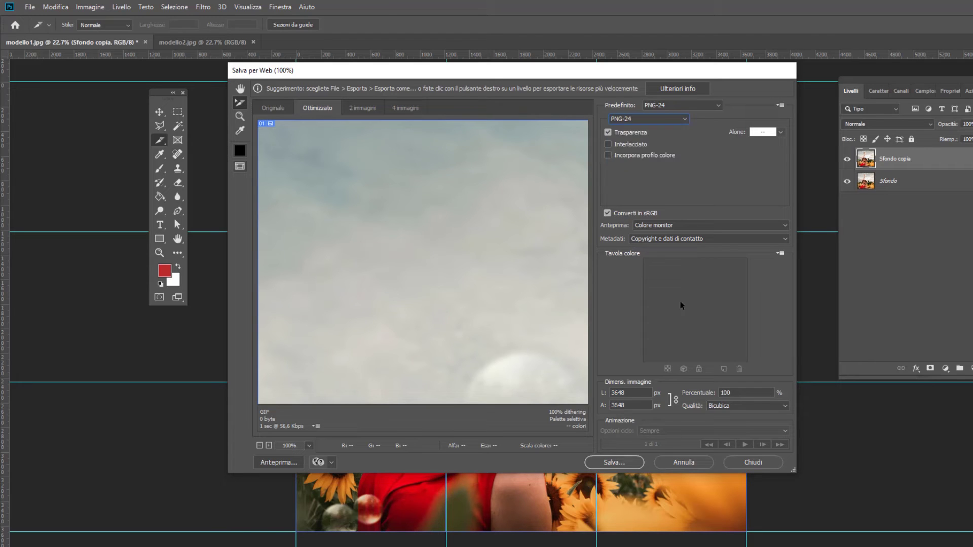
click(628, 464)
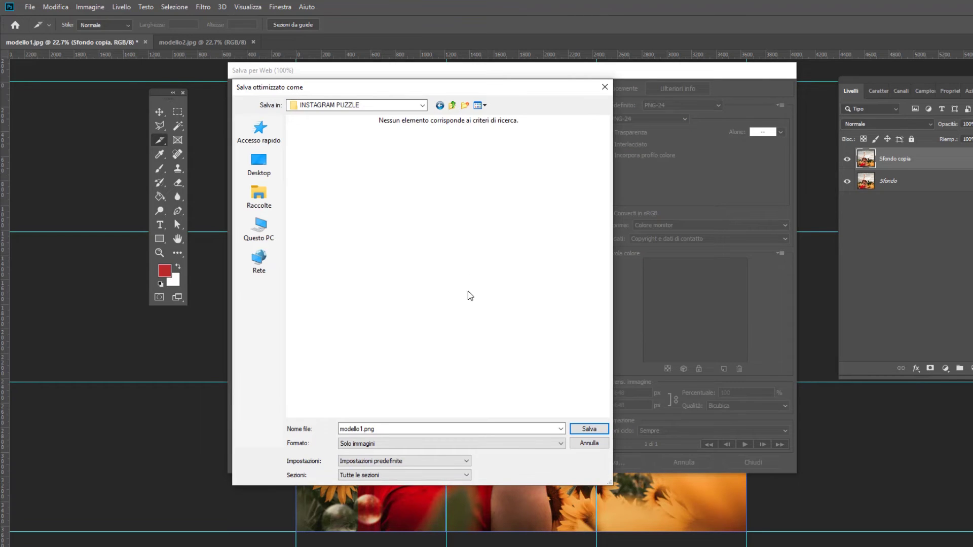
Rename the output to puzzle1 and save the nine slices into INSTAGRAM PUZZLE.
drag(363, 429, 317, 429)
text(puzzle)
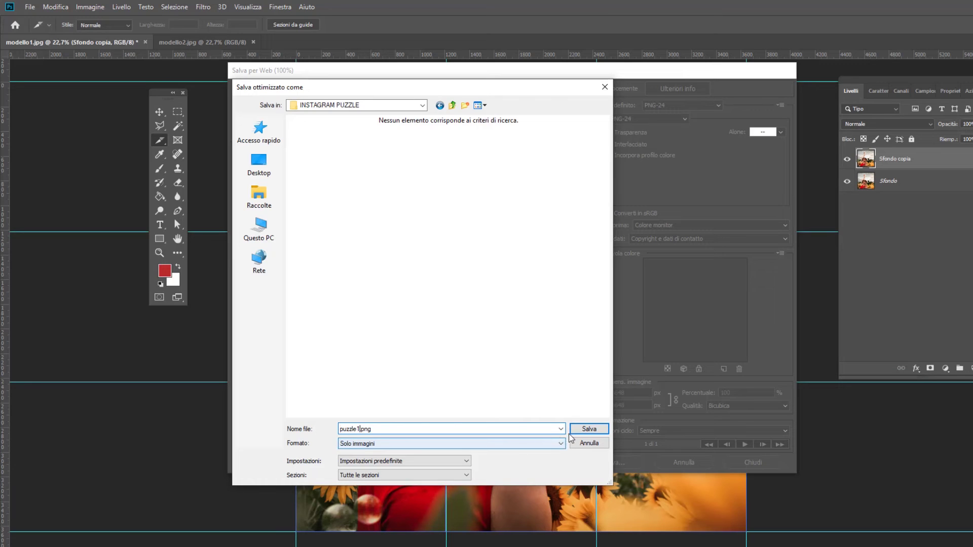
click(589, 429)
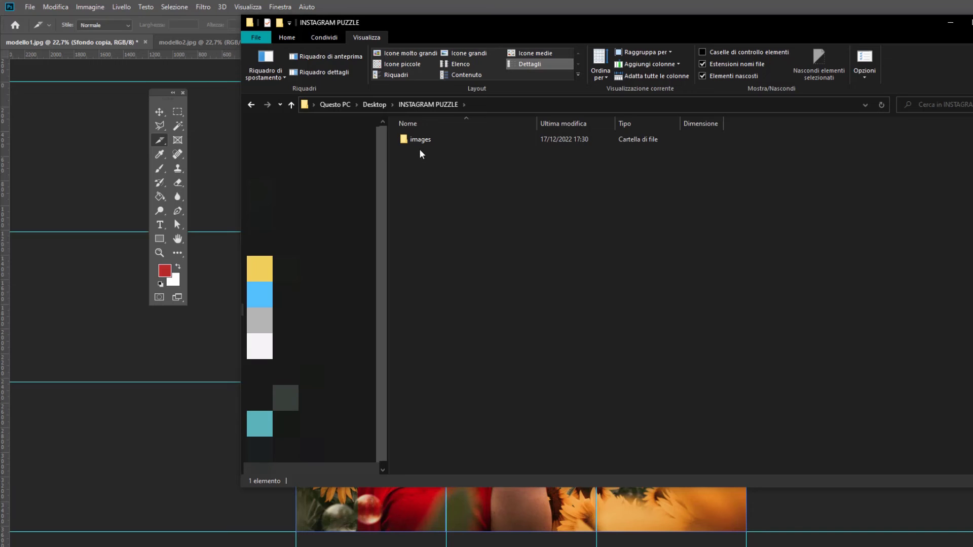
mouse_move(419, 140)
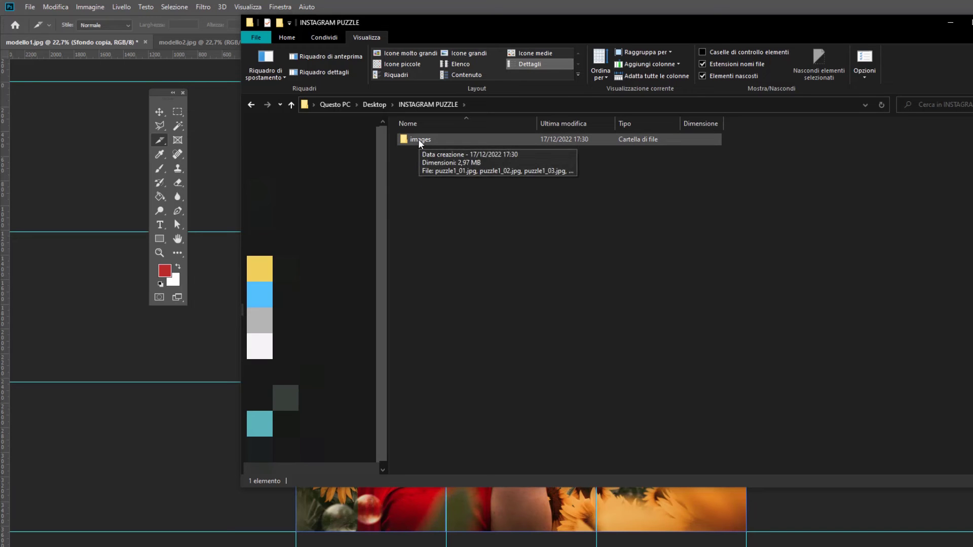
View the puzzle1 tiles in the images folder as extra-large icons, then return to Photoshop.
double_click(418, 139)
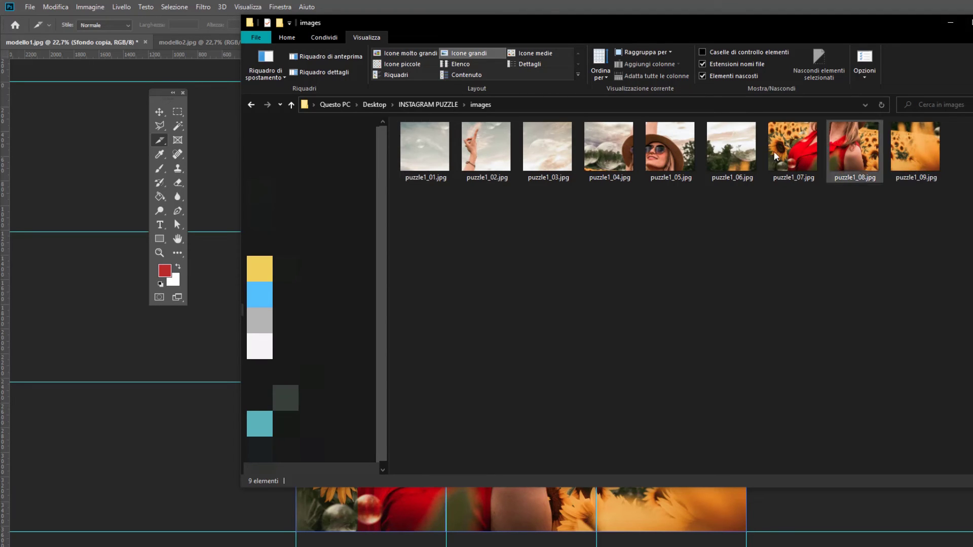
click(412, 53)
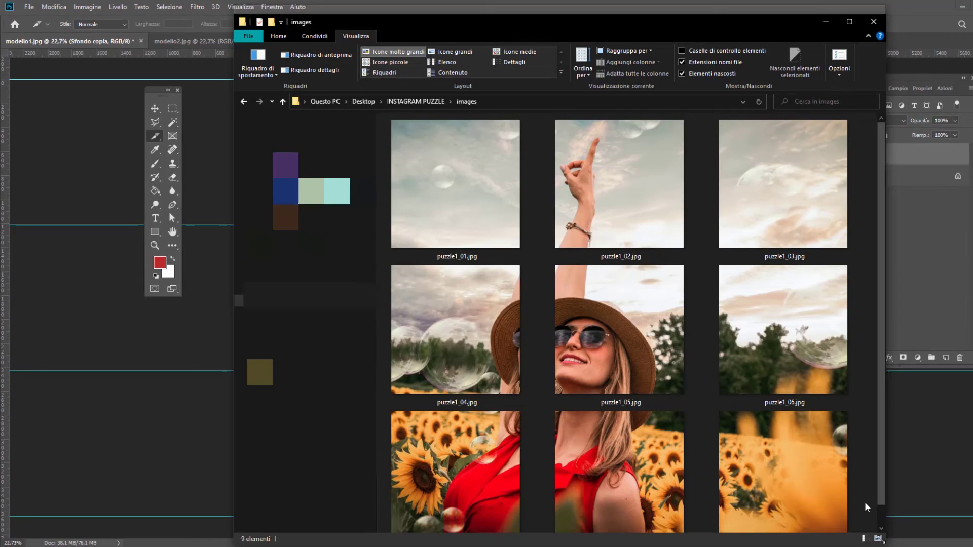
drag(629, 25, 628, 11)
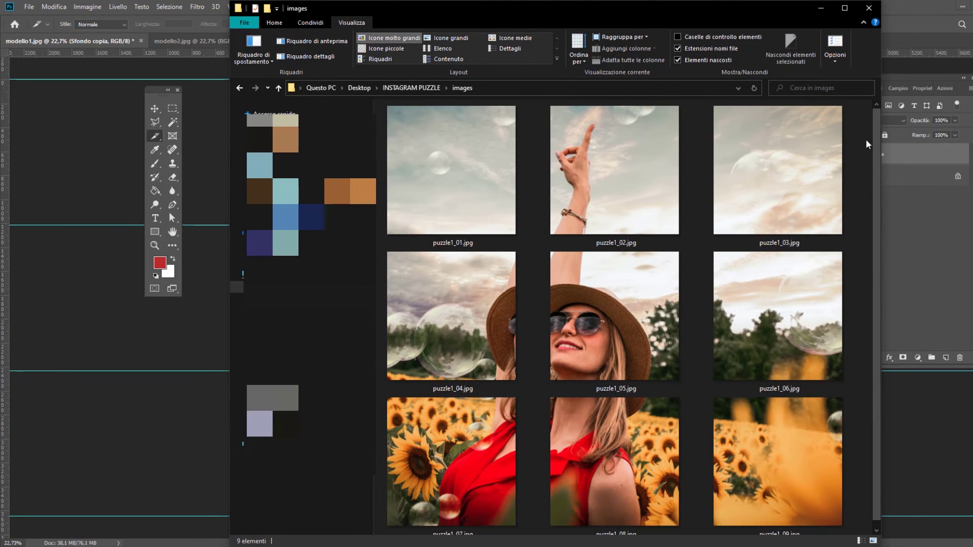
drag(876, 162, 873, 211)
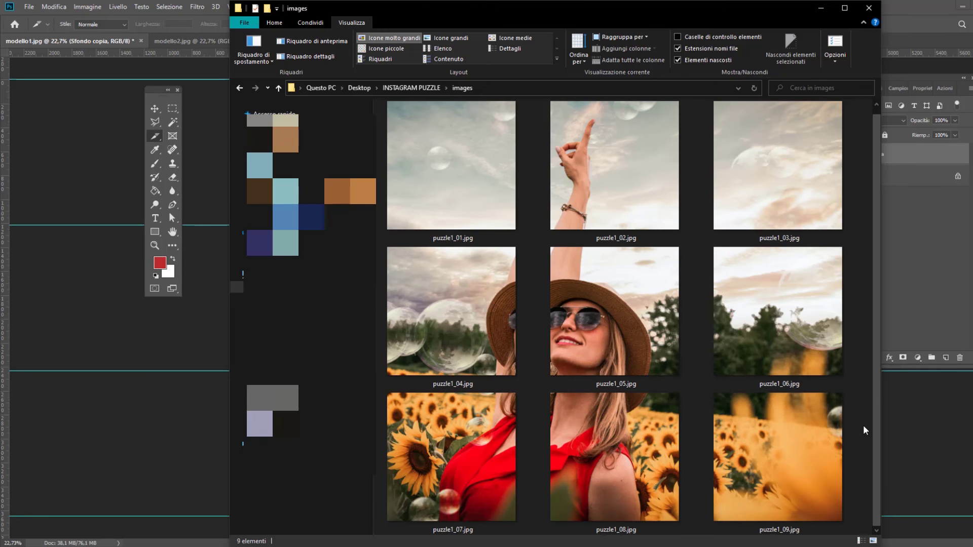
key(alt+Tab)
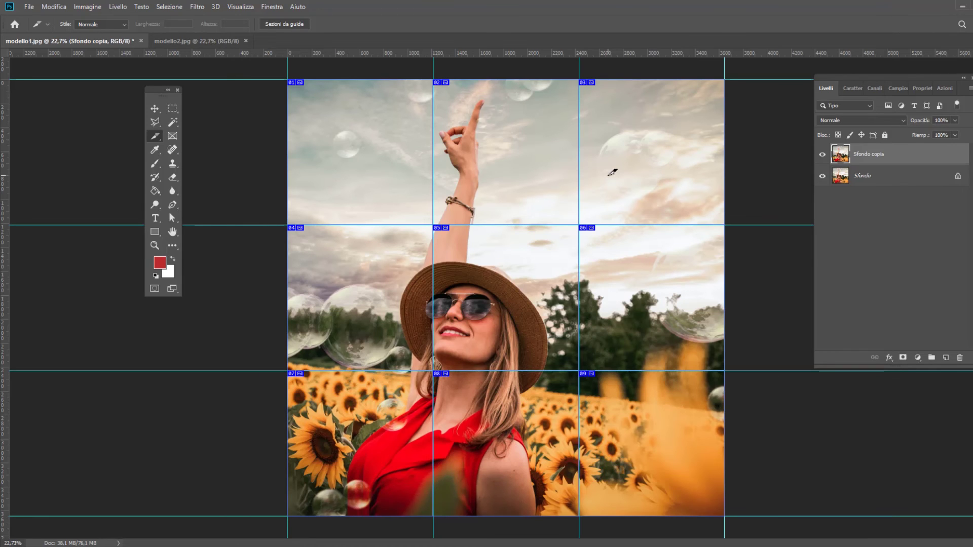
Uncheck View > Extras to hide guides and slice numbers, then select the Move tool.
click(240, 8)
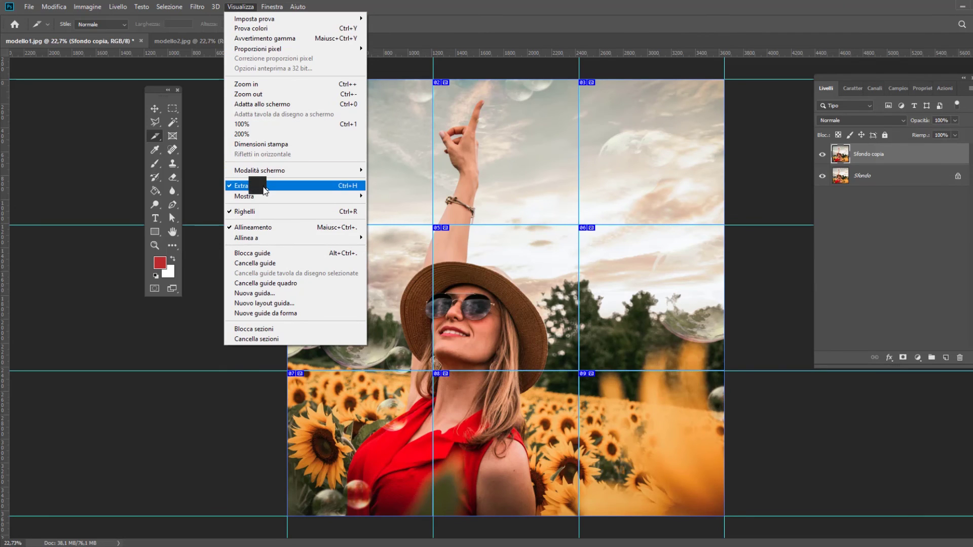
click(254, 187)
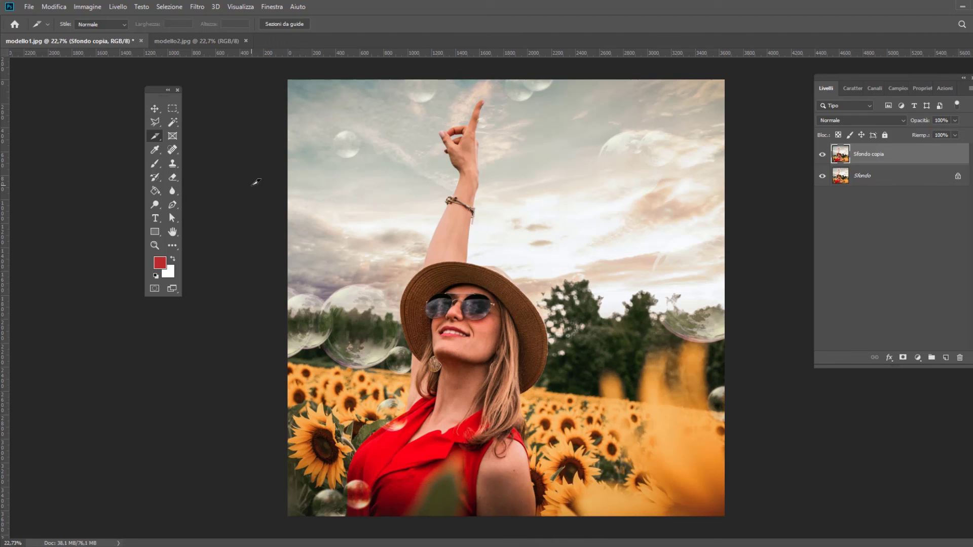
key(v)
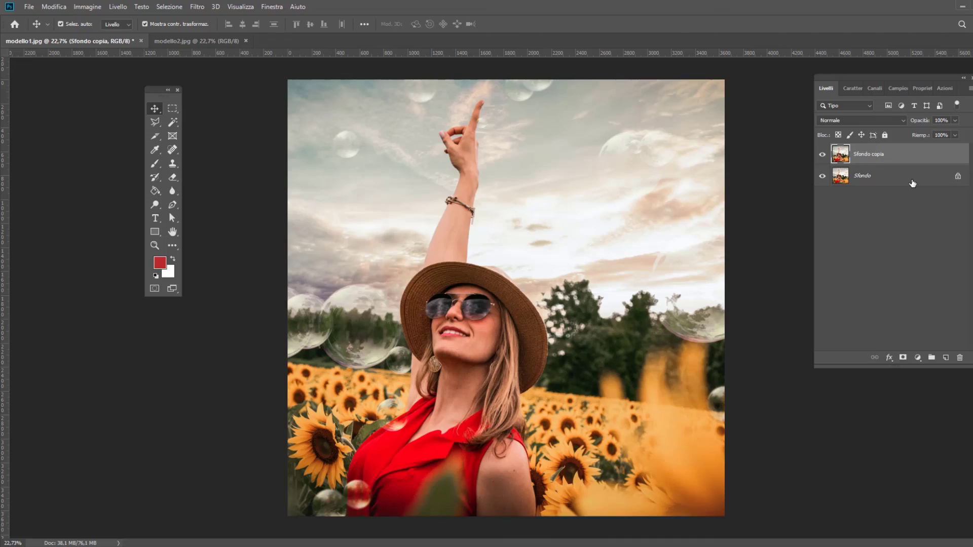